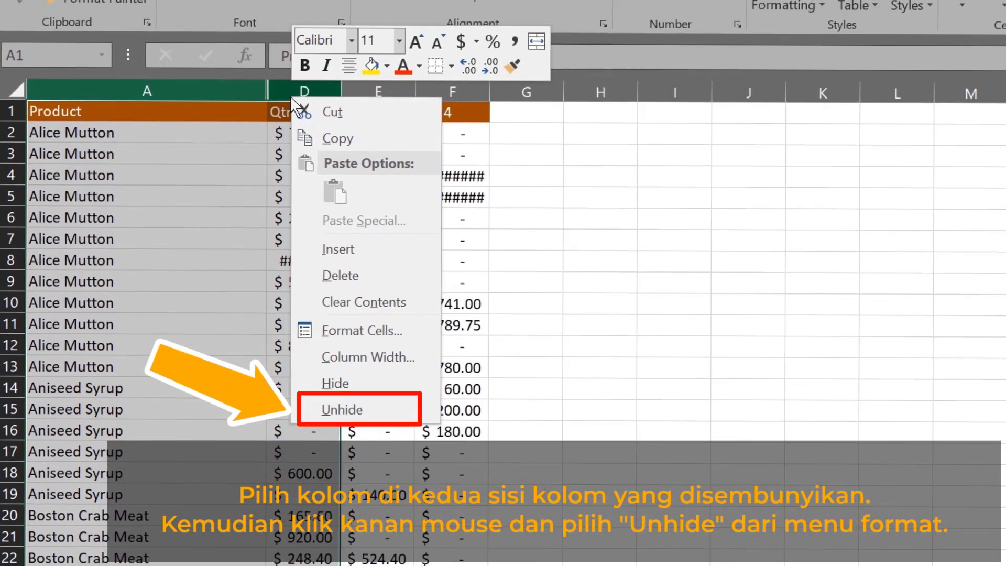
# Unhide the hidden columns between columns A and D
pyautogui.click(340, 409)
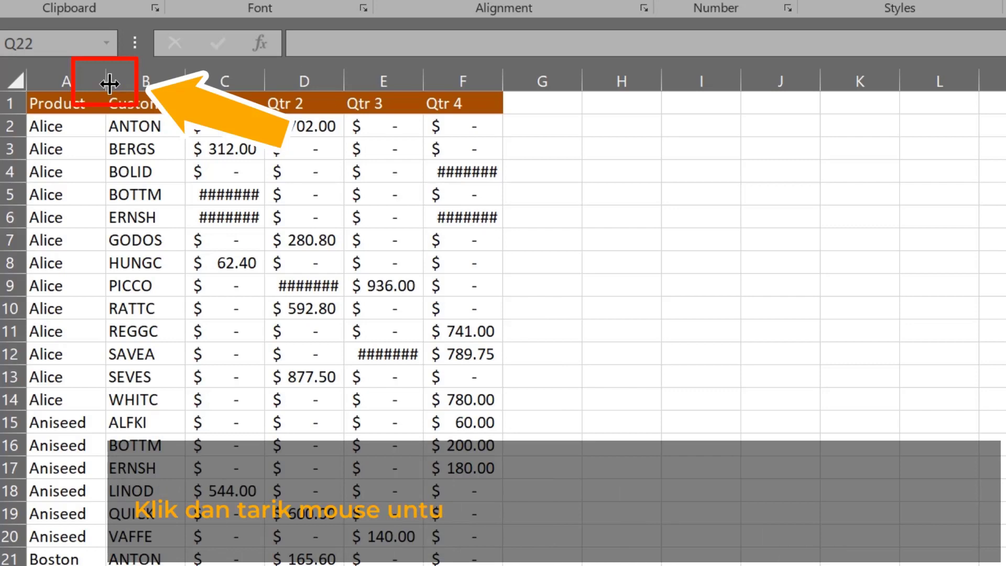
# Widen column A manually and autofit its width to its contents
pyautogui.moveTo(109, 84); pyautogui.dragTo(109, 83)
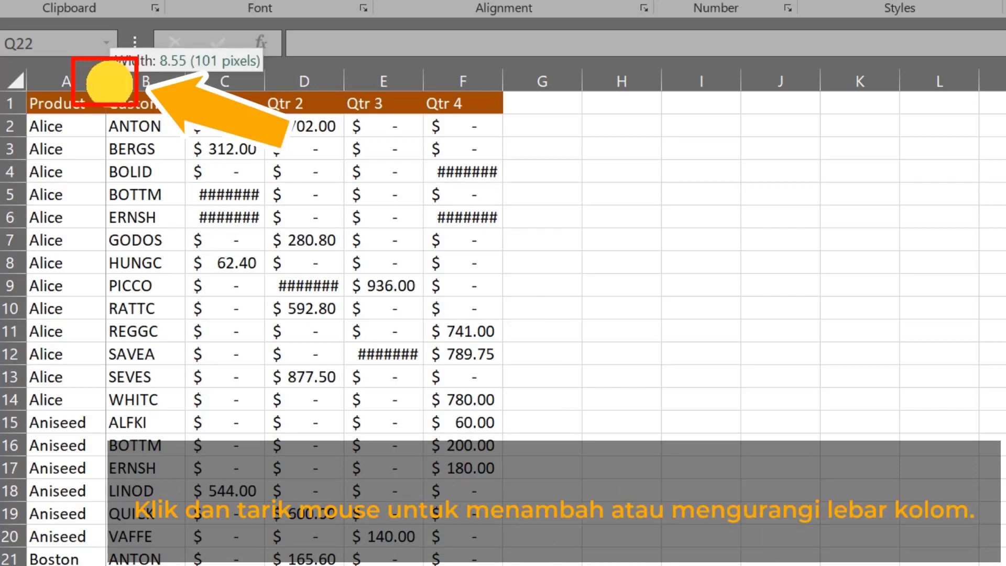
pyautogui.moveTo(109, 84); pyautogui.dragTo(210, 83)
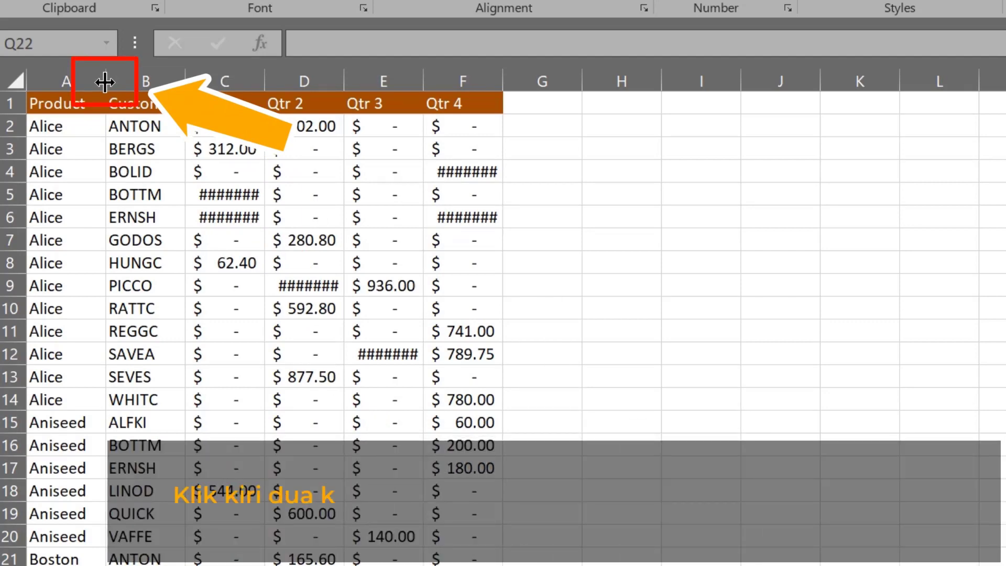
pyautogui.doubleClick(105, 81)
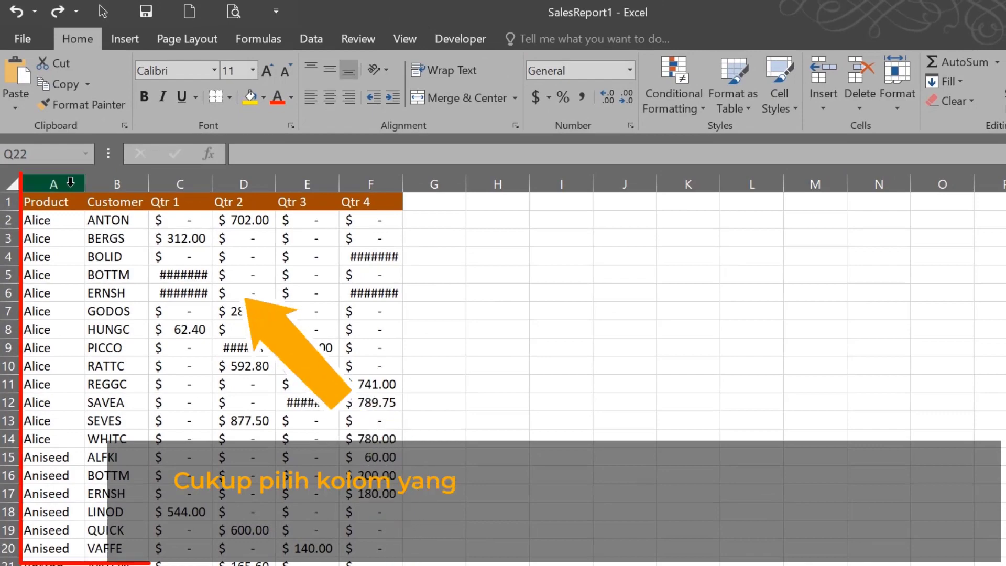
# Autofit the width of columns A and B to their contents and deselect them
pyautogui.moveTo(57, 184); pyautogui.dragTo(108, 180)
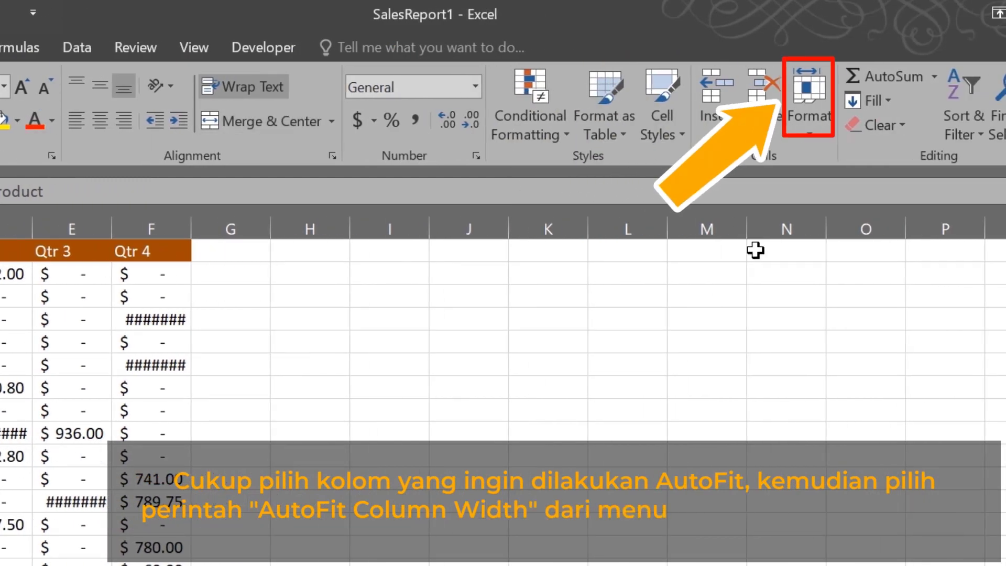
pyautogui.click(811, 136)
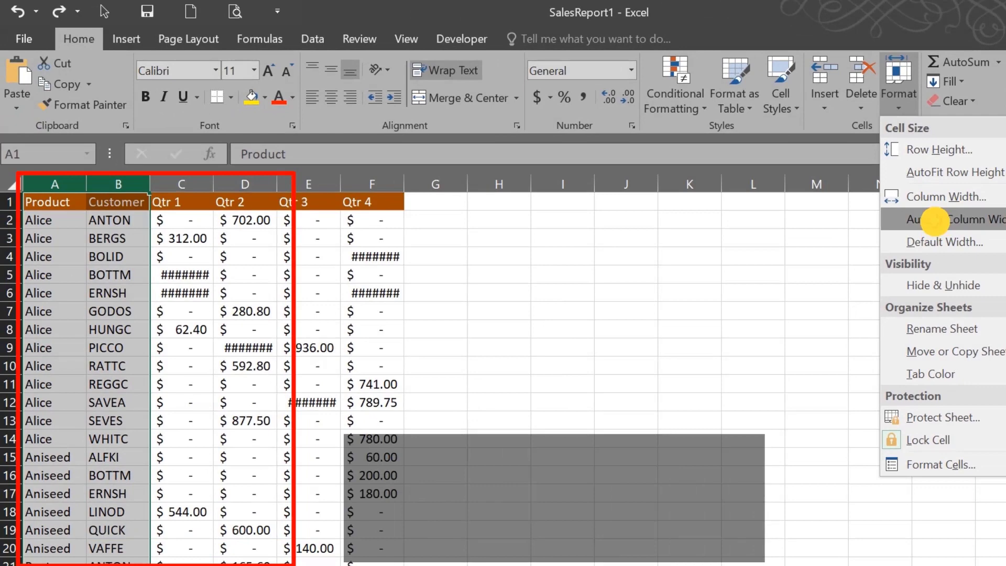
pyautogui.click(935, 220)
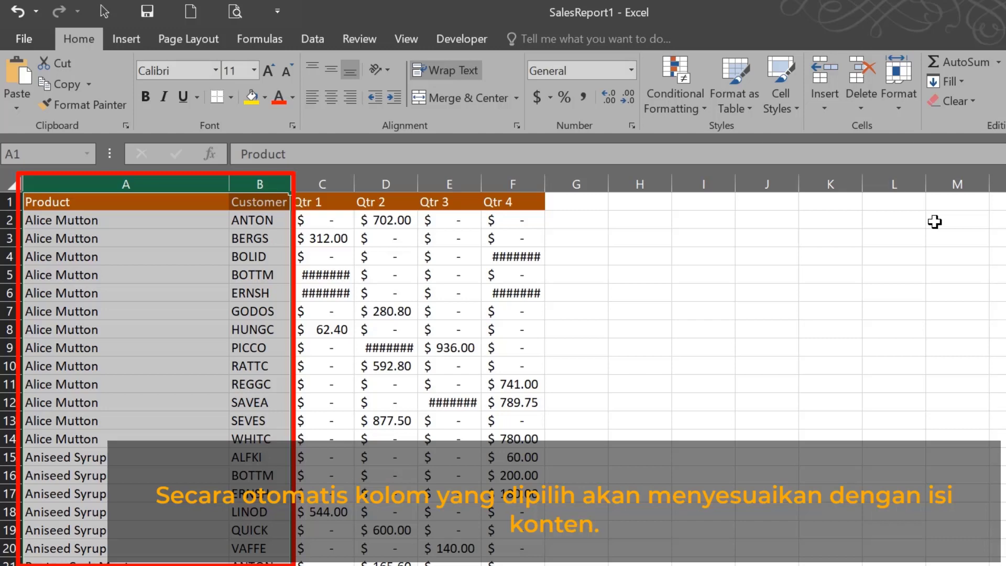
pyautogui.click(838, 531)
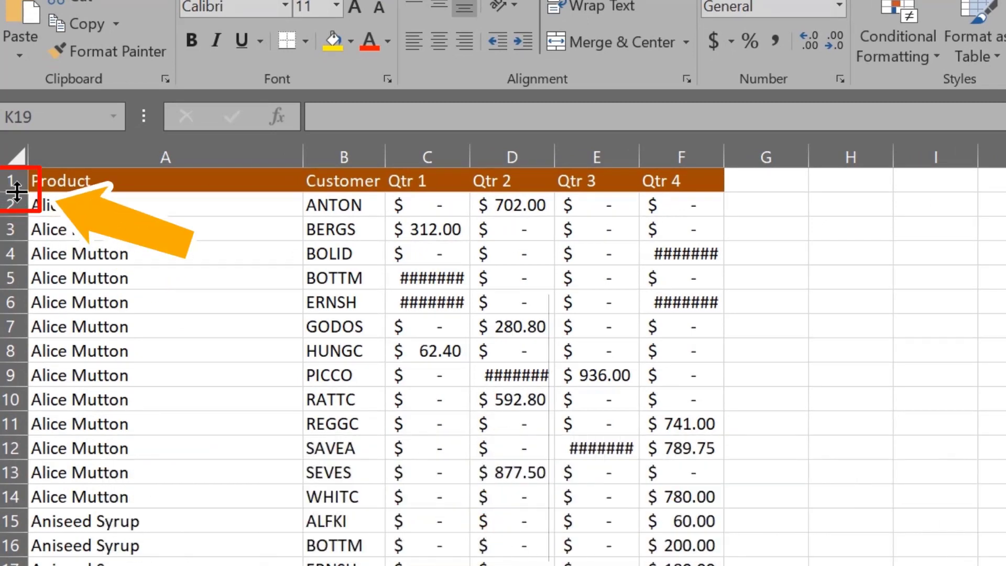
# Increase the height of row 1 and set the height of all rows in the sheet to 26.00
pyautogui.moveTo(17, 192); pyautogui.dragTo(23, 202)
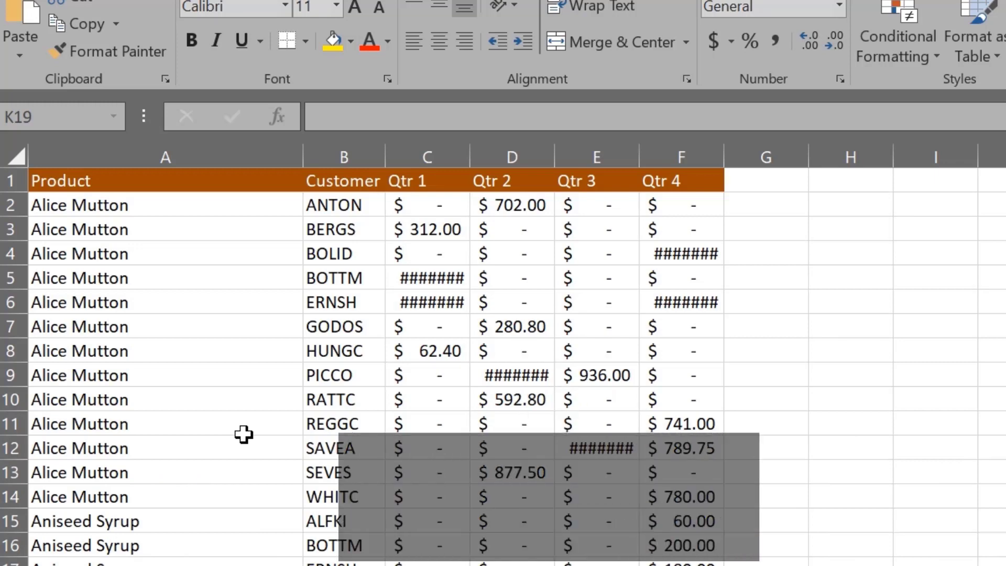
pyautogui.click(8, 155)
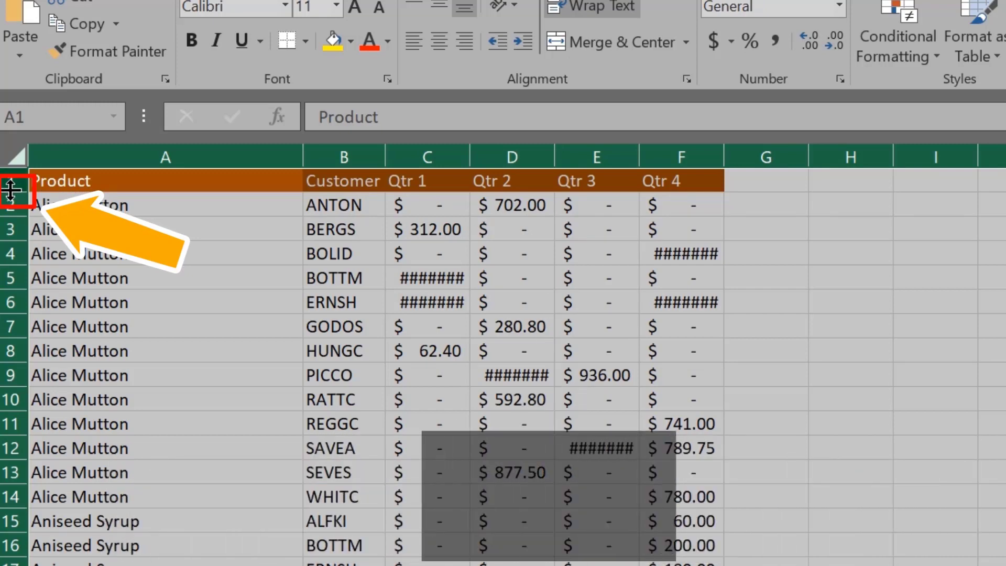
pyautogui.moveTo(10, 190); pyautogui.dragTo(10, 213)
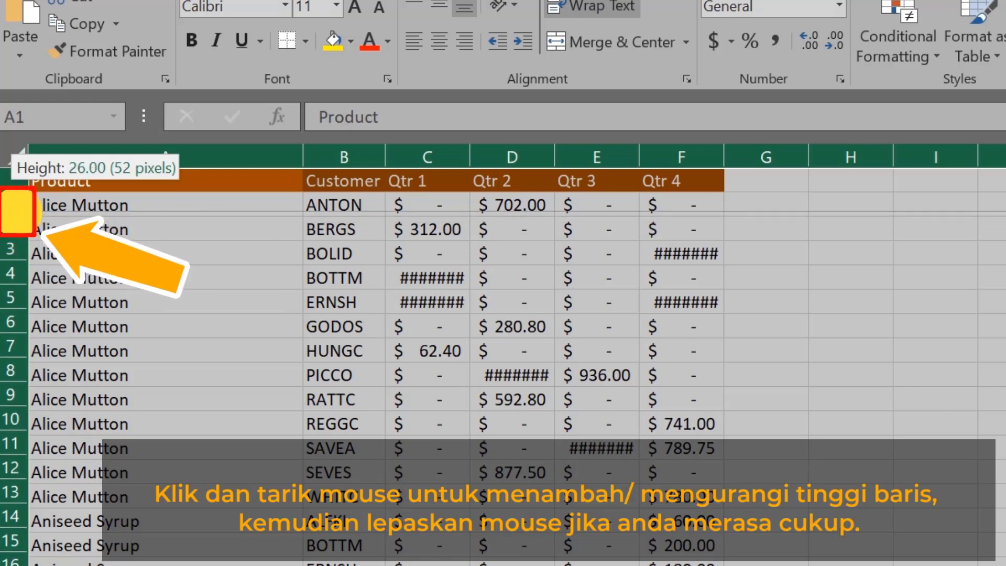
pyautogui.moveTo(11, 214); pyautogui.dragTo(11, 214)
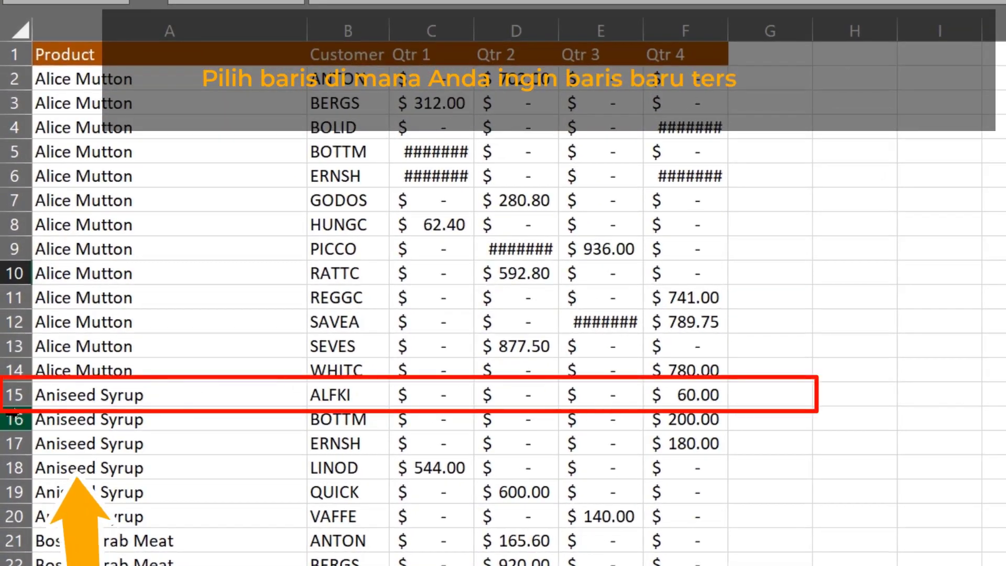
# Insert a new sheet row above row 15, the first Aniseed Syrup row
pyautogui.click(13, 396)
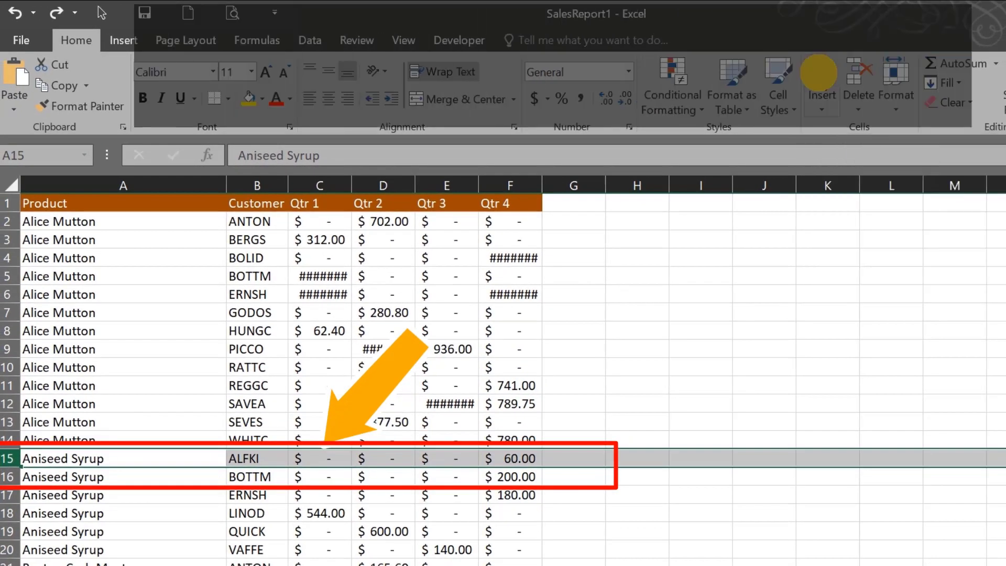
pyautogui.click(821, 78)
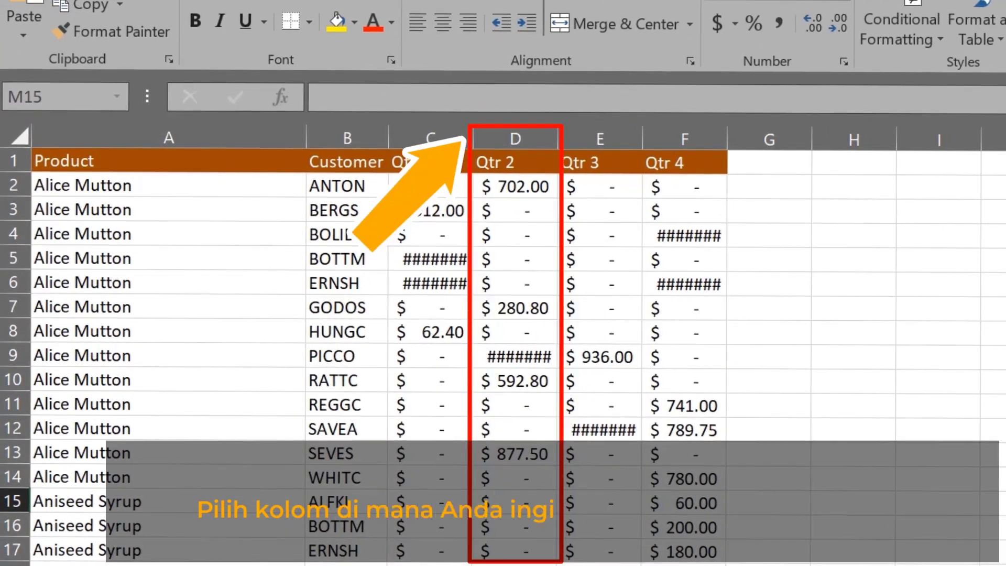
# Insert a new sheet column before the Qtr 2 column (D)
pyautogui.click(530, 137)
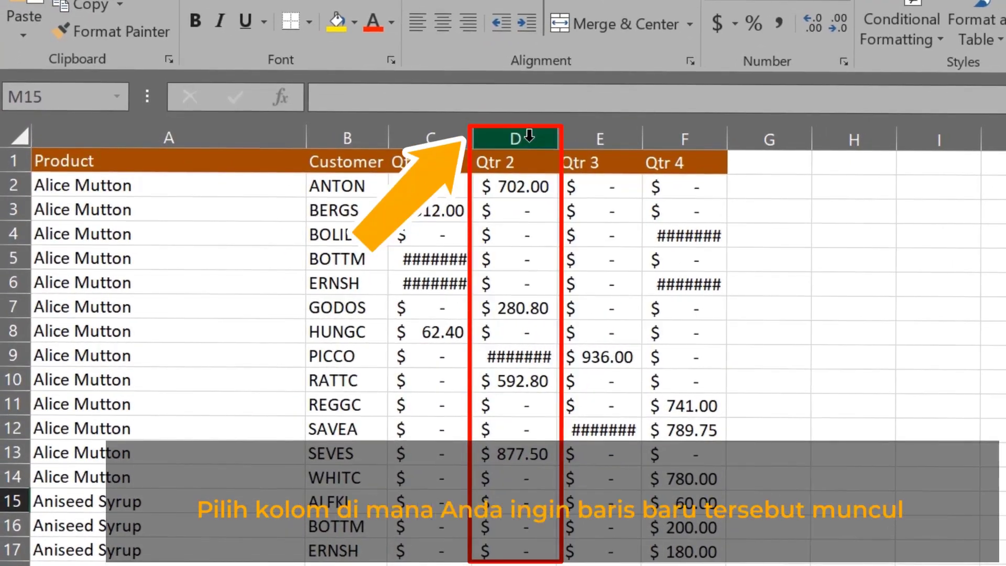
pyautogui.click(529, 136)
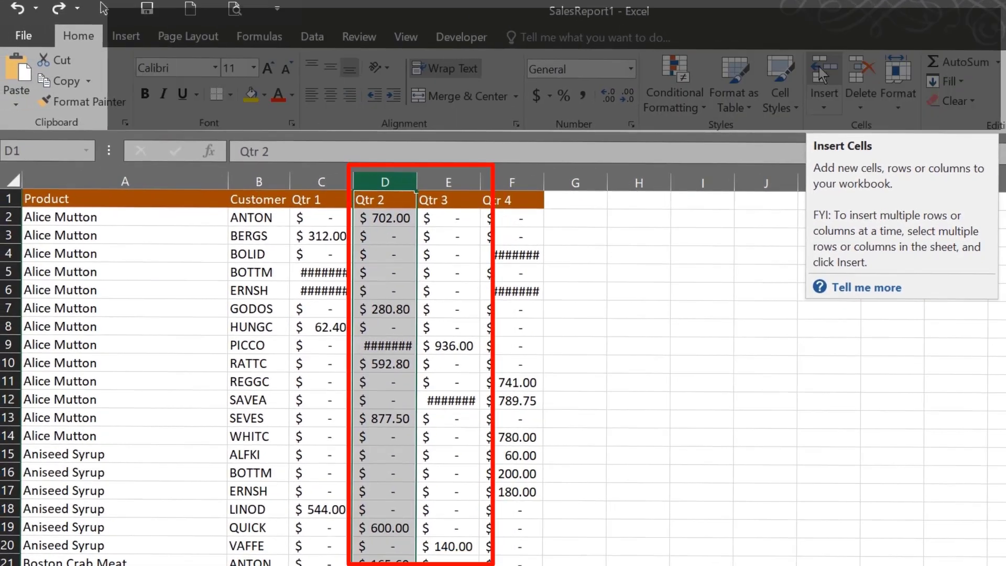
pyautogui.click(779, 97)
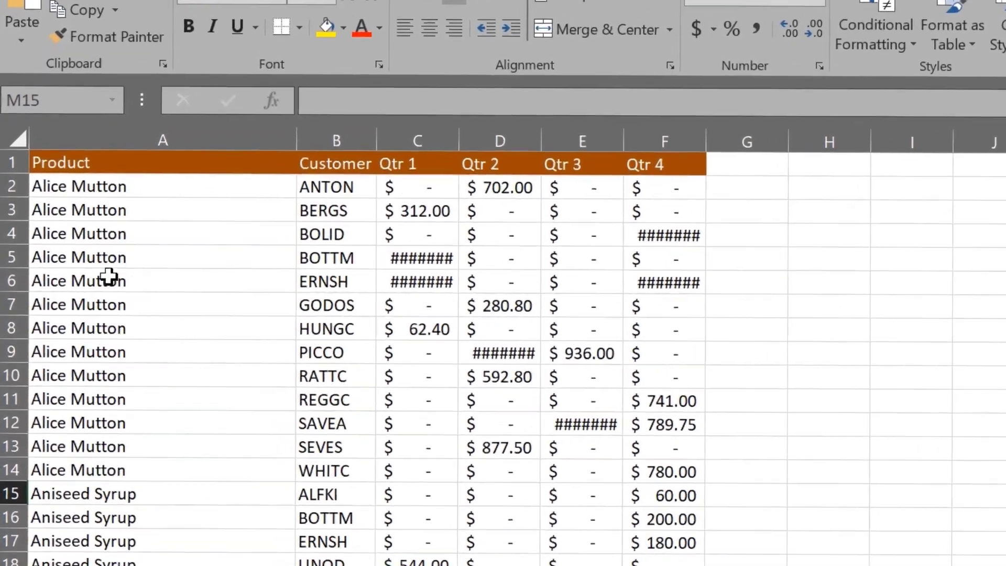
# Delete row 5, the Alice Mutton entry for customer BOTTM
pyautogui.click(8, 256)
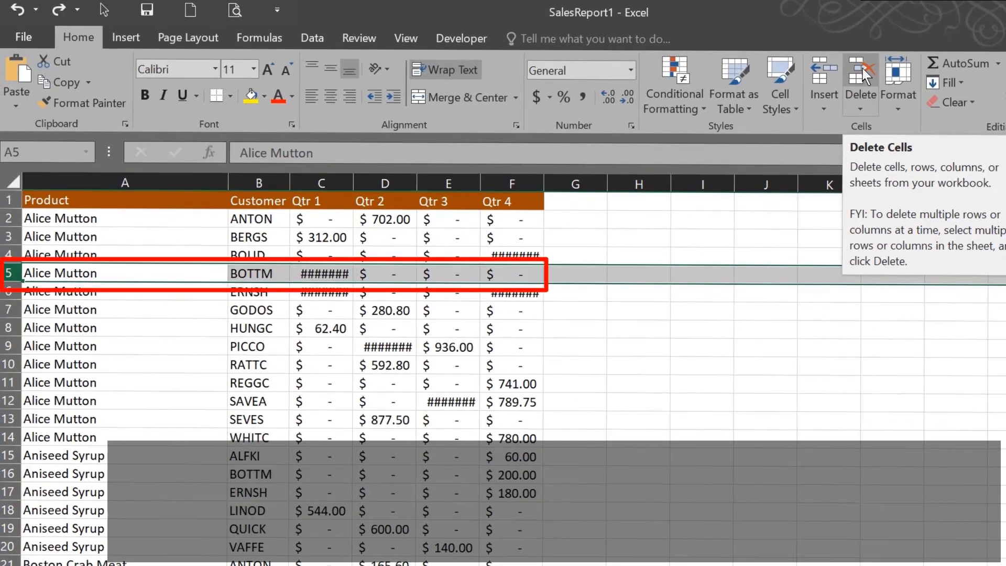
pyautogui.click(787, 97)
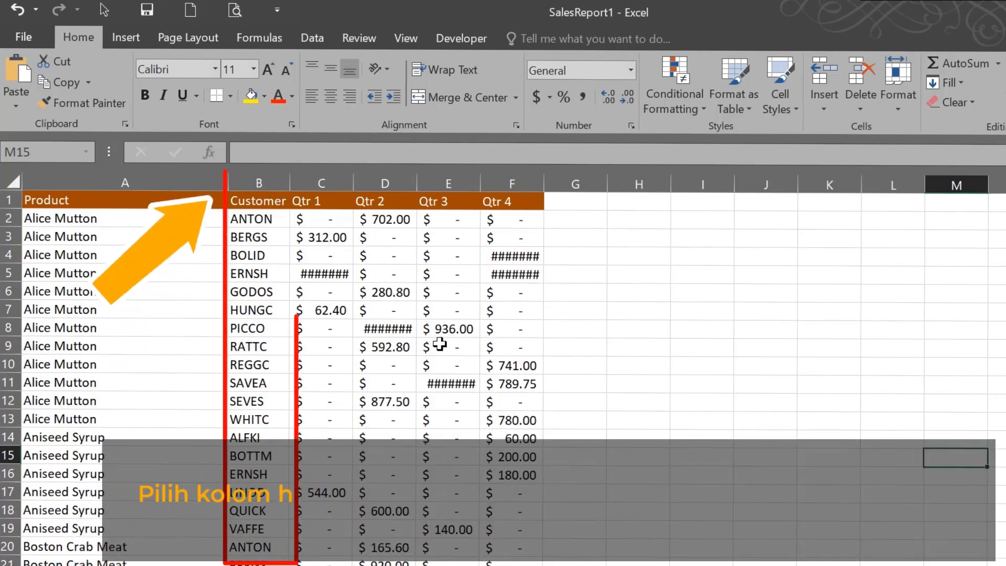
# Move the Customer column (B) by cutting it and inserting the cut cells before the Qtr 2 column (D)
pyautogui.click(267, 182)
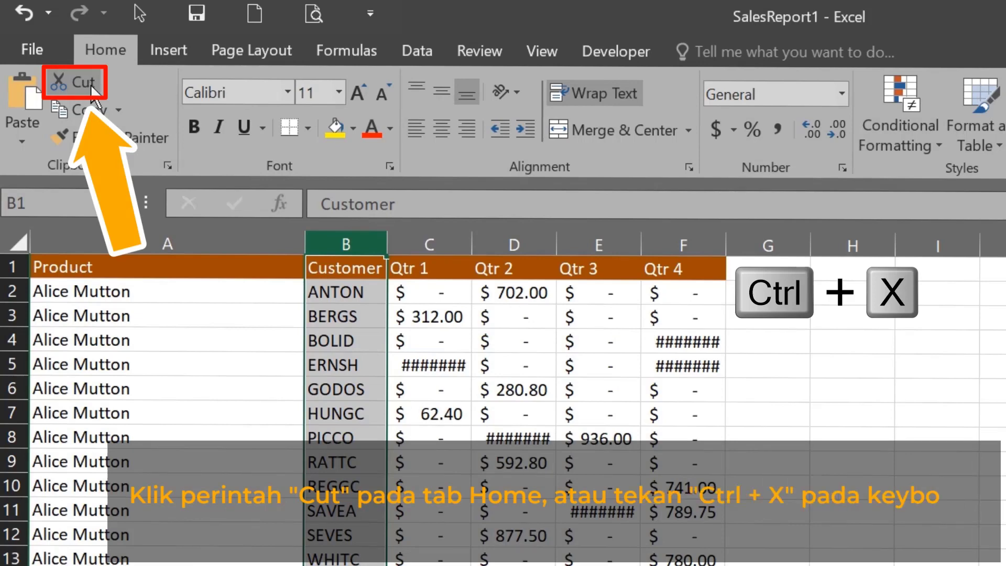
pyautogui.click(91, 84)
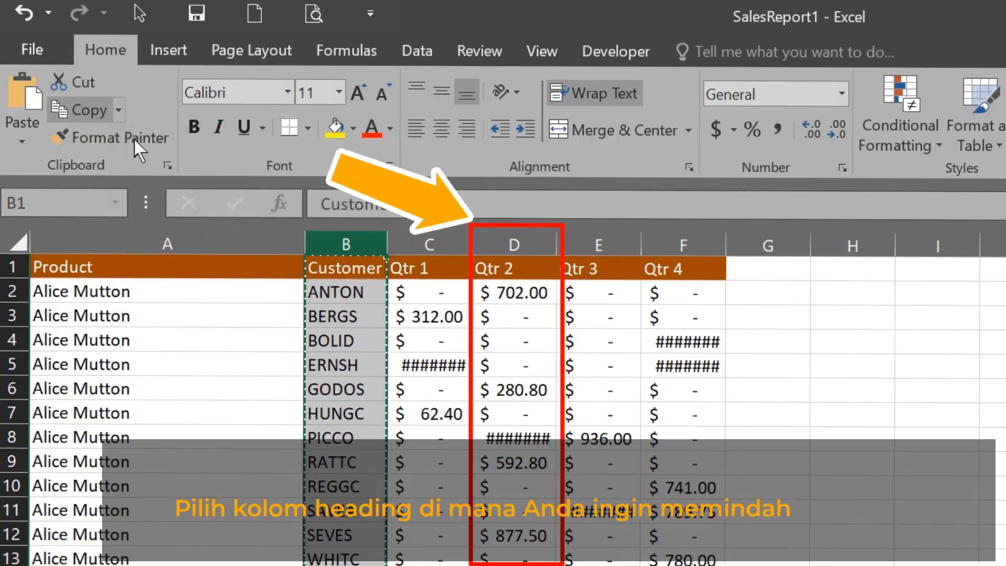
pyautogui.click(488, 236)
pyautogui.click(491, 236)
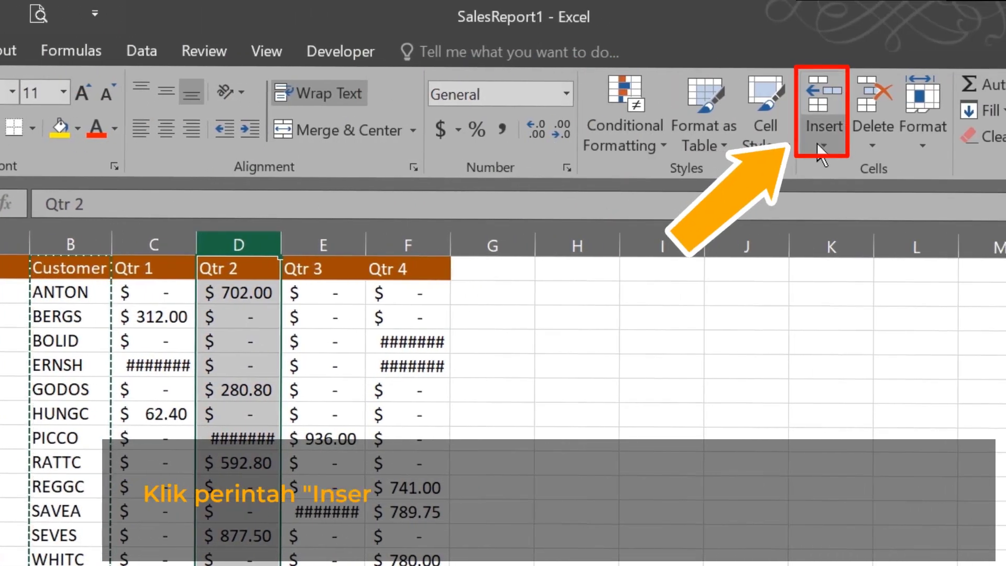
pyautogui.click(819, 146)
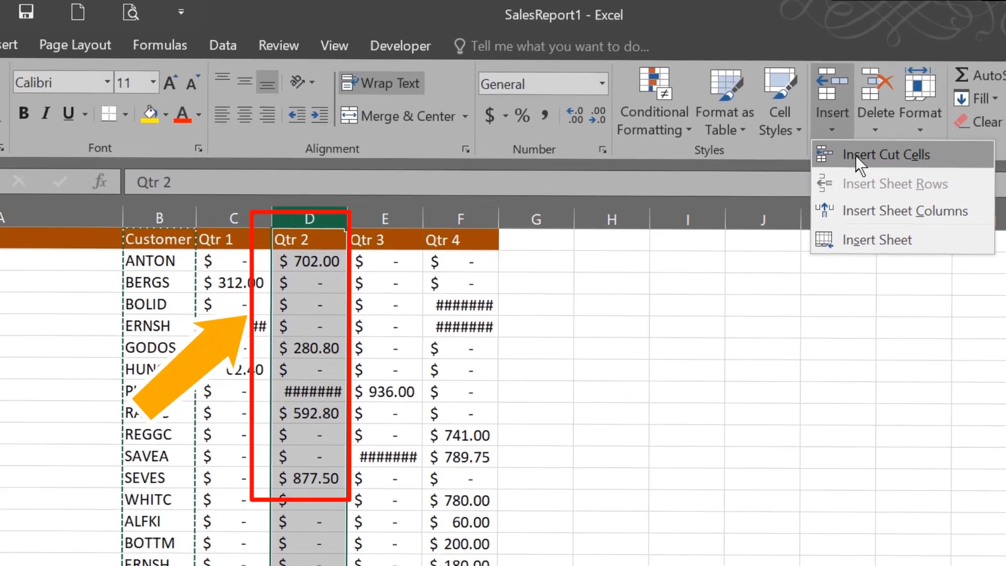
pyautogui.click(853, 179)
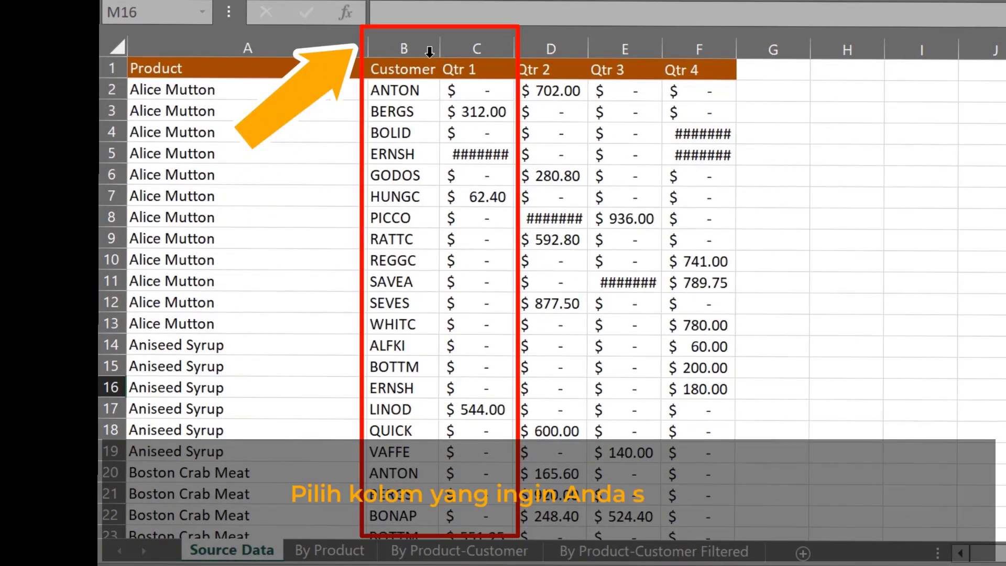
# Hide the Customer and Qtr 1 columns (B and C)
pyautogui.click(416, 48)
pyautogui.moveTo(416, 49); pyautogui.dragTo(452, 42)
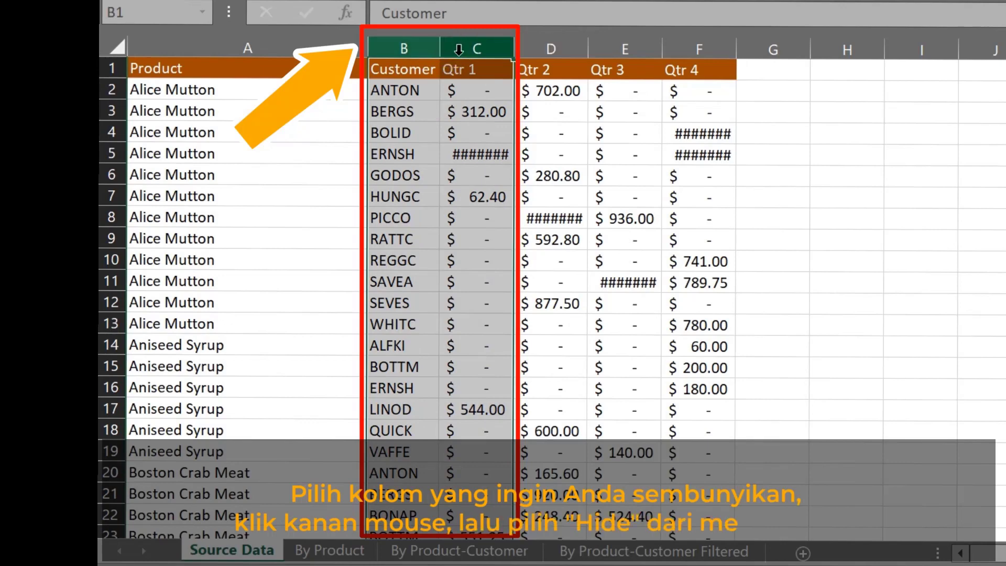
pyautogui.rightClick(459, 50)
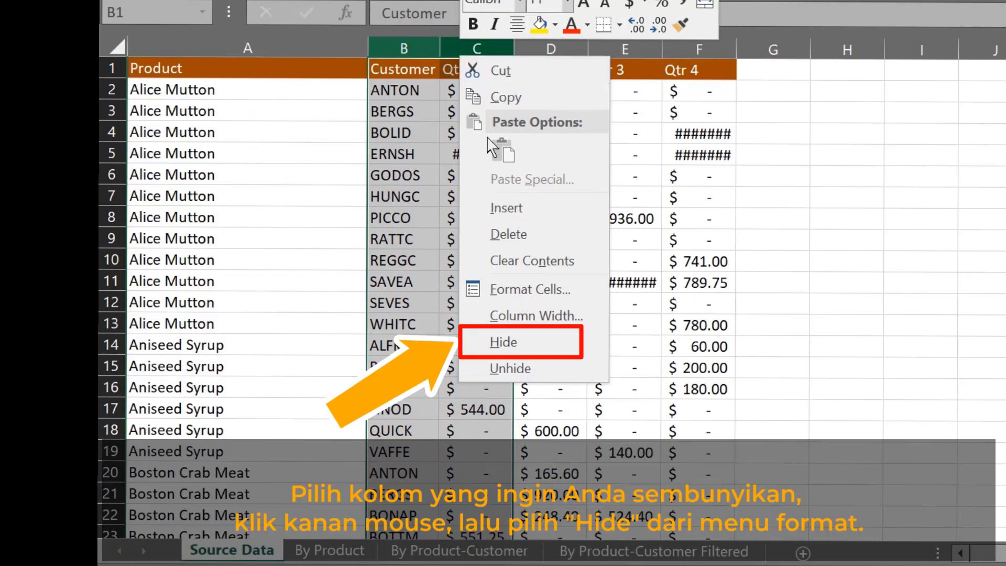
pyautogui.click(493, 340)
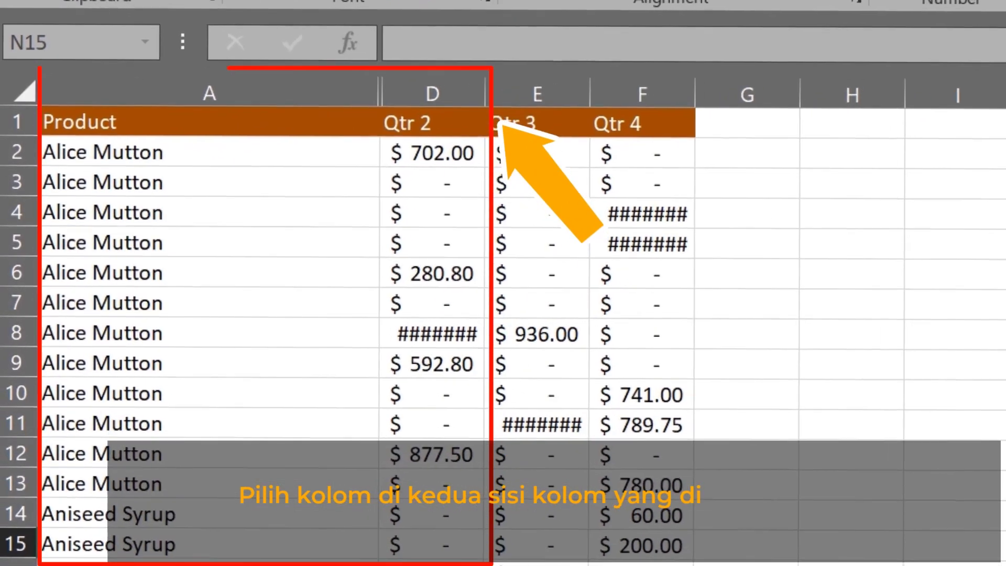
# Unhide columns B and C by selecting the neighbouring columns A and D
pyautogui.moveTo(358, 91); pyautogui.dragTo(417, 86)
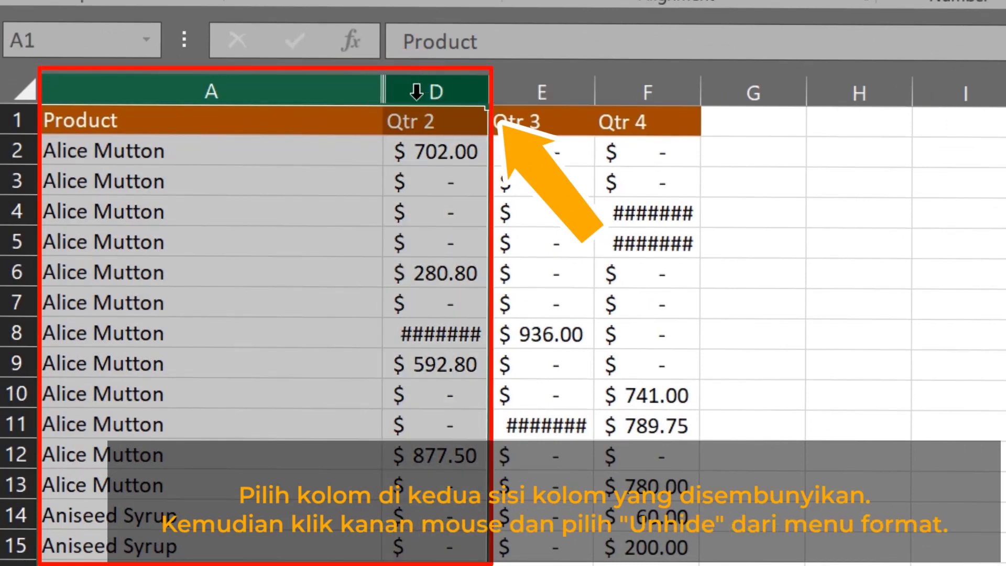
pyautogui.rightClick(417, 92)
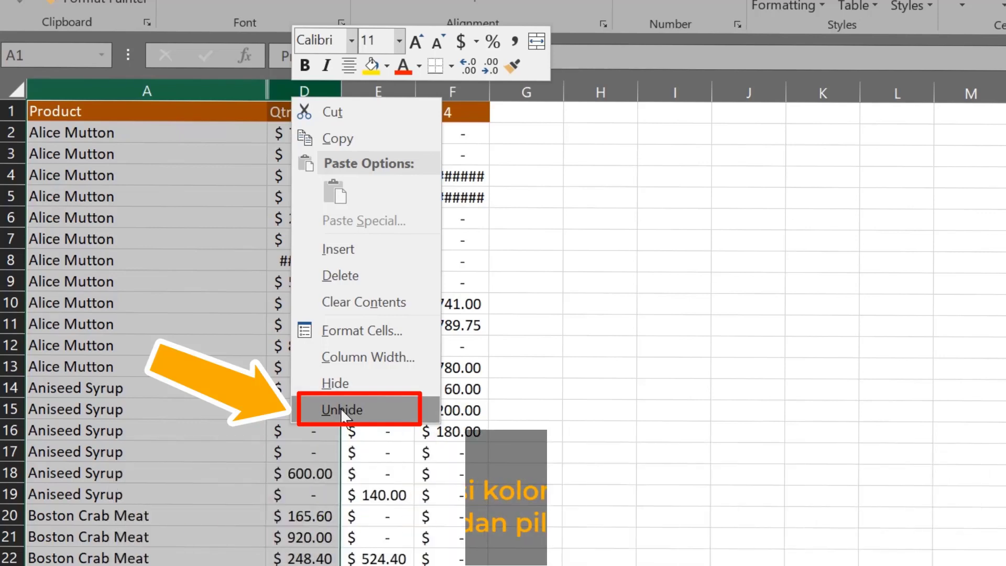
pyautogui.click(340, 409)
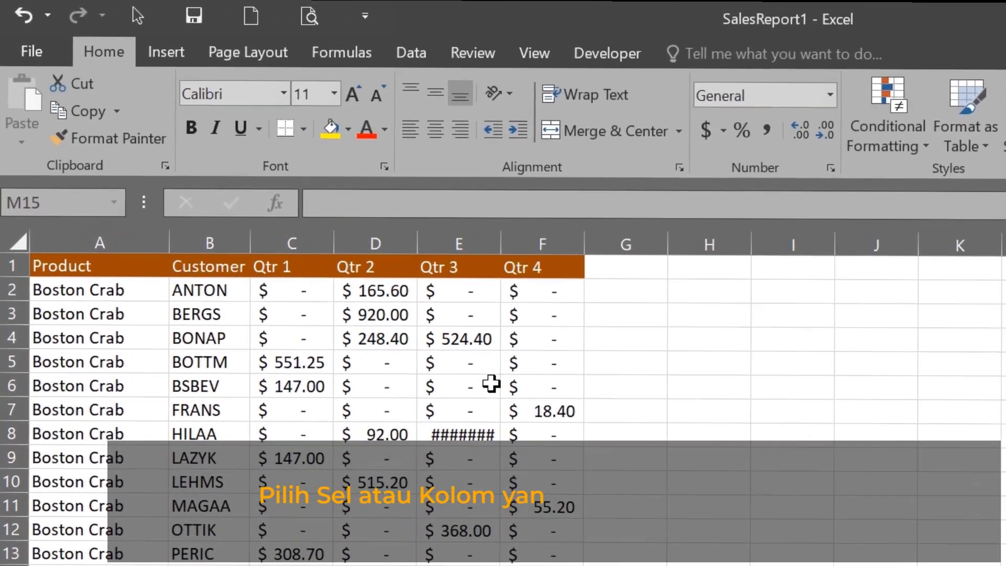
# Apply Wrap Text to the whole Product column (A)
pyautogui.click(126, 241)
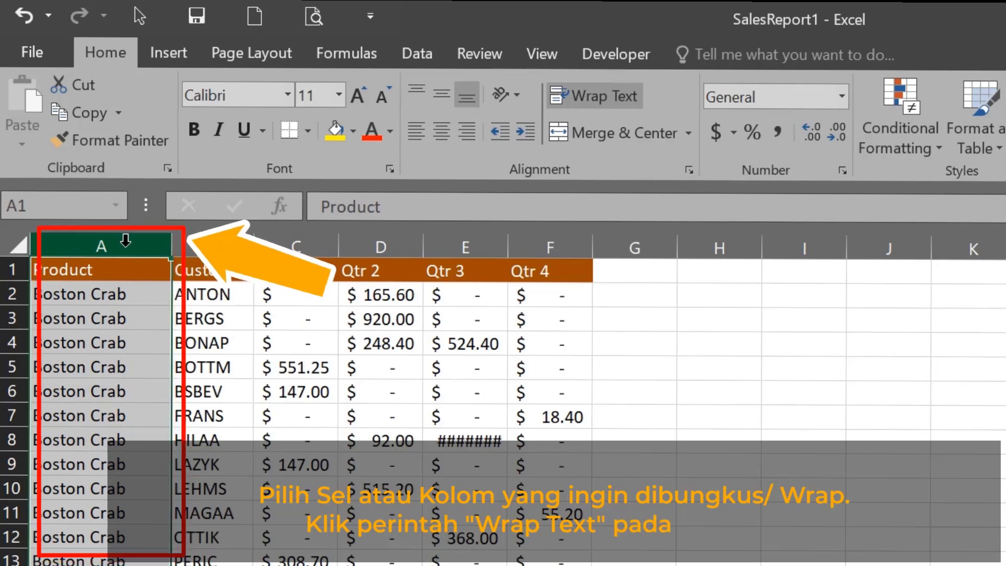
pyautogui.click(473, 241)
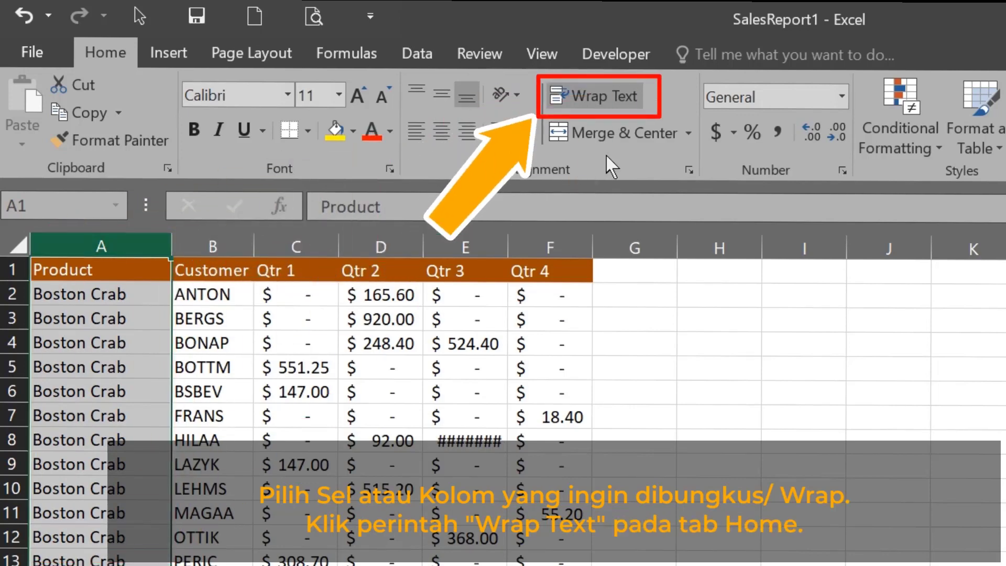
pyautogui.click(607, 98)
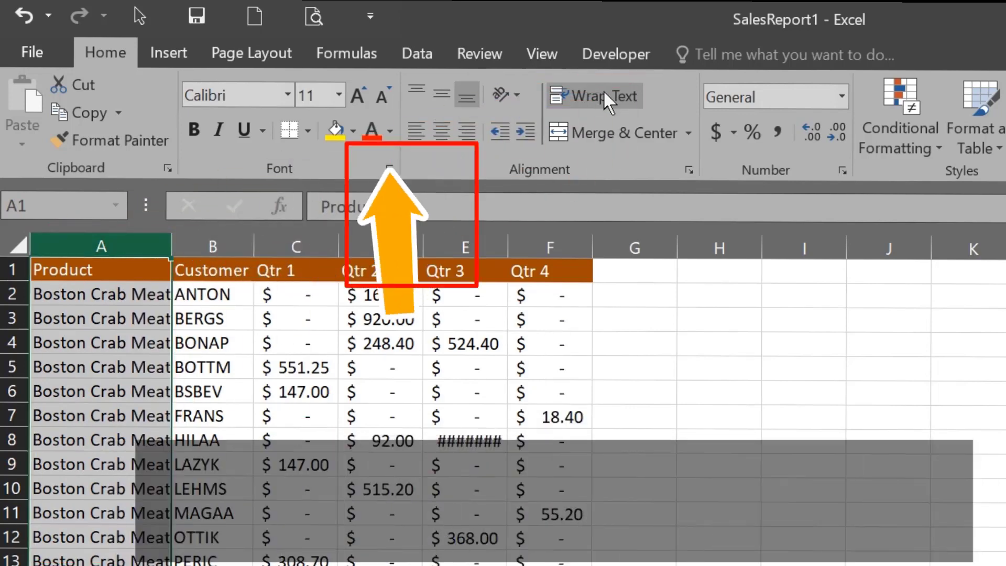
pyautogui.click(607, 98)
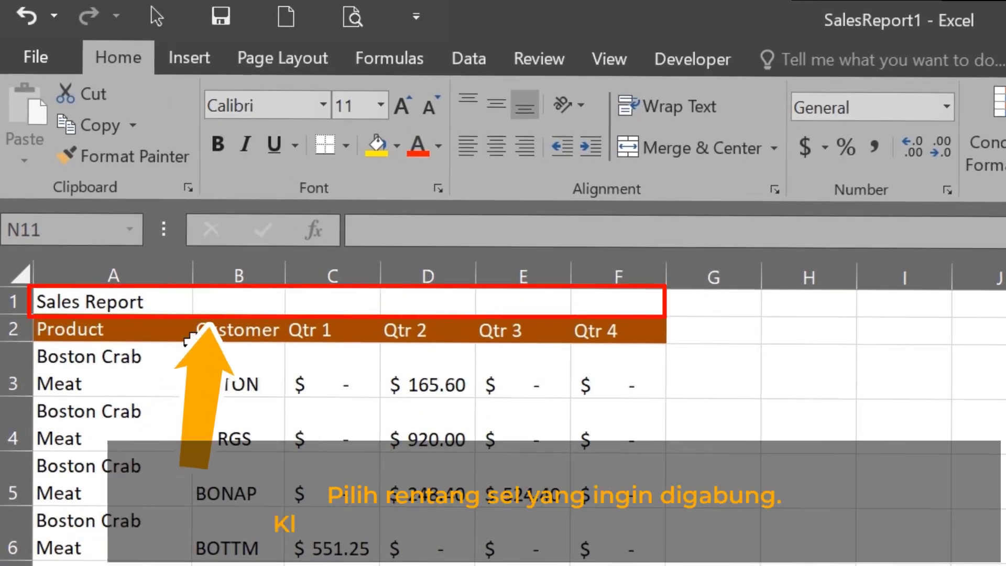
# Merge and center the Sales Report title across cells A1:F1, and show the other merge options
pyautogui.moveTo(144, 303); pyautogui.dragTo(591, 299)
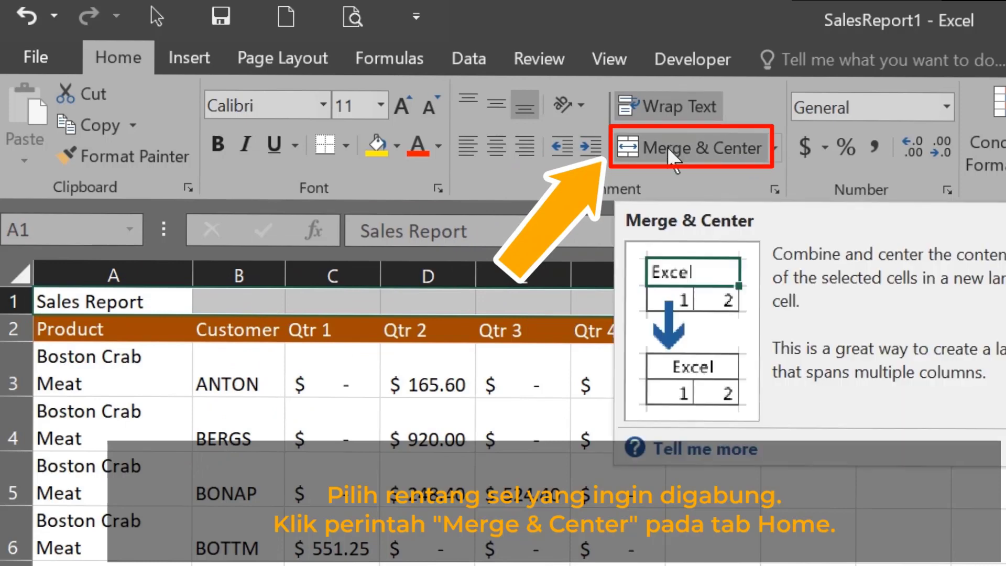
pyautogui.click(667, 146)
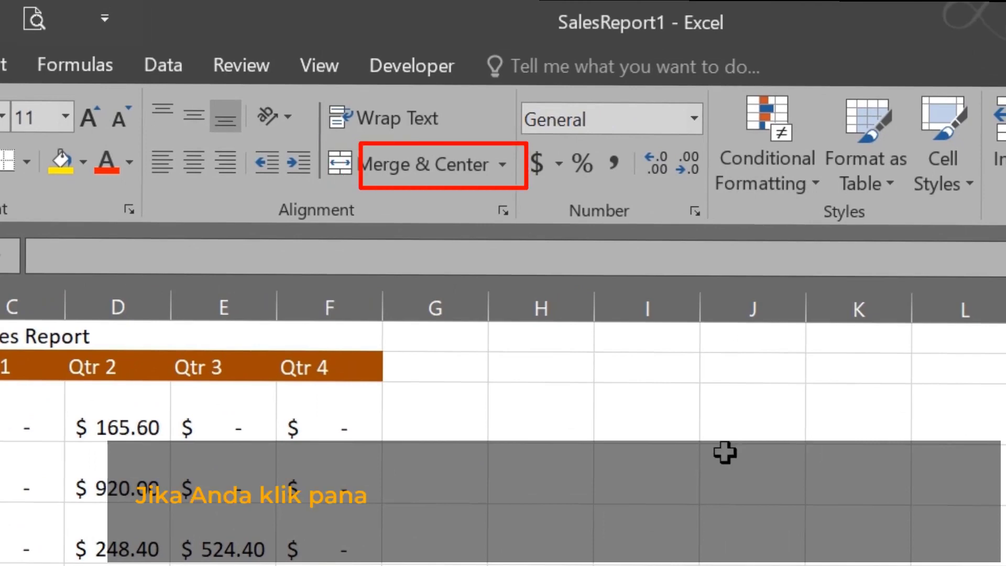
pyautogui.click(502, 164)
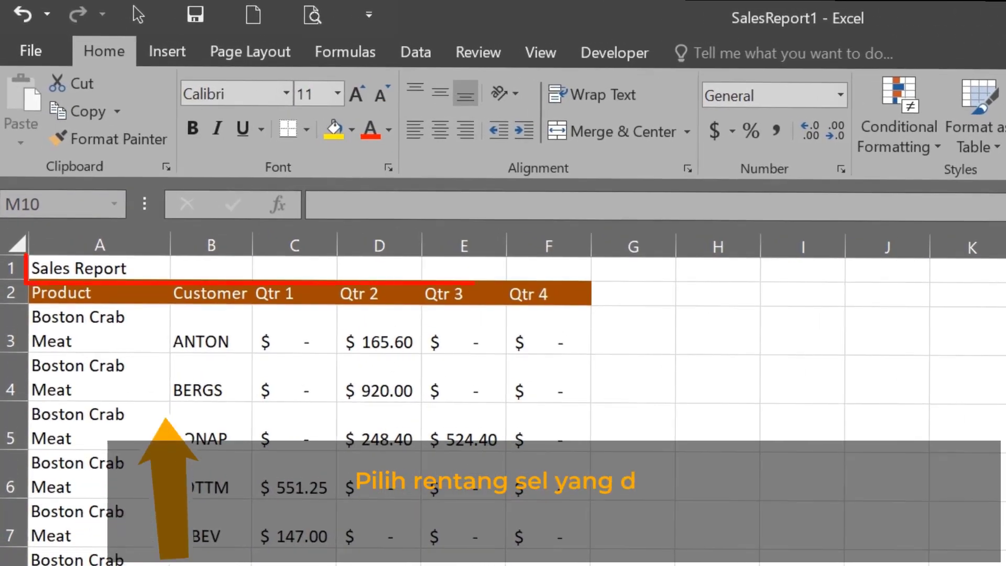
# Set the horizontal alignment of the title range A1:F1 to Center Across Selection in the Format Cells dialog
pyautogui.click(149, 269)
pyautogui.moveTo(147, 262); pyautogui.dragTo(530, 261)
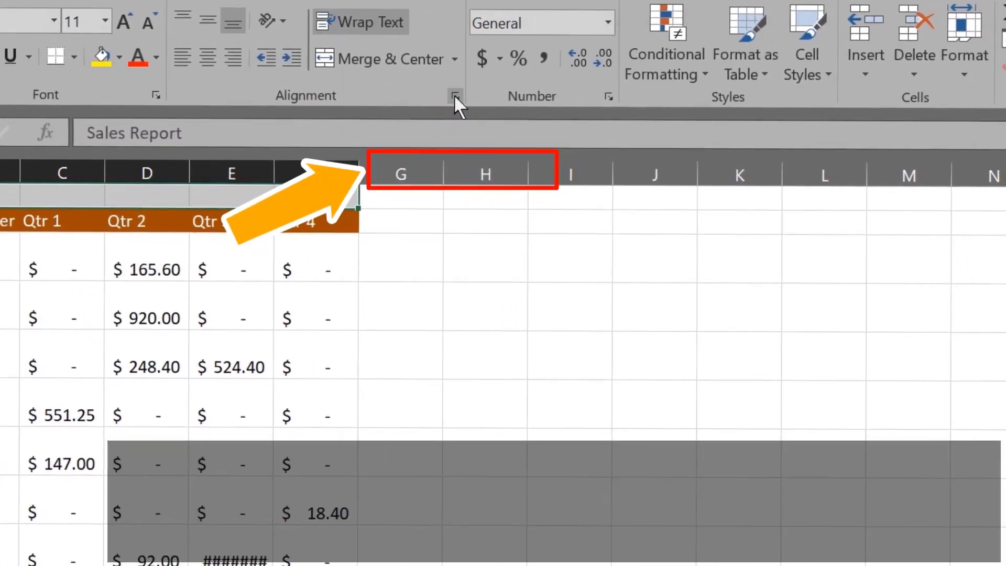
pyautogui.click(517, 116)
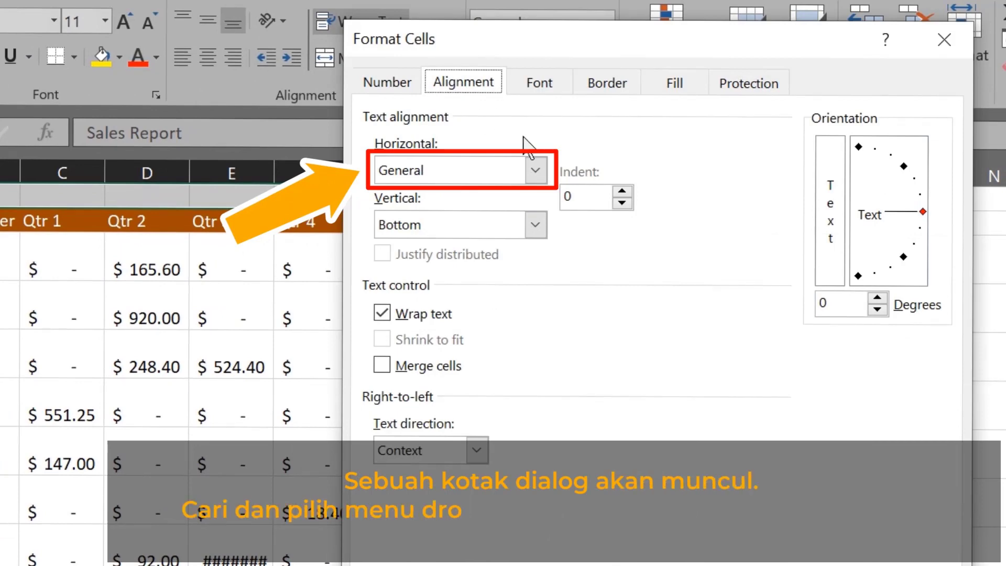
pyautogui.click(535, 171)
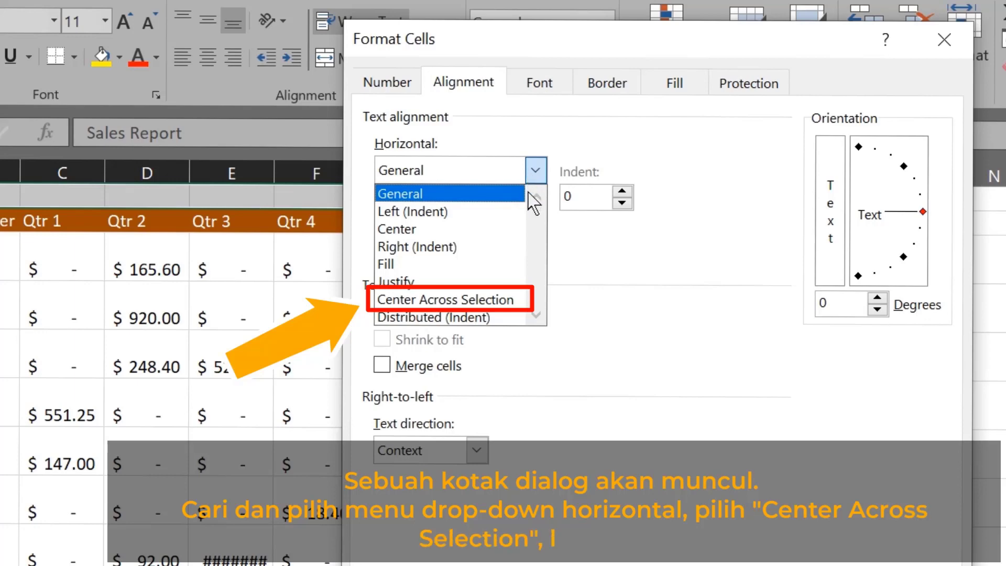
pyautogui.click(503, 303)
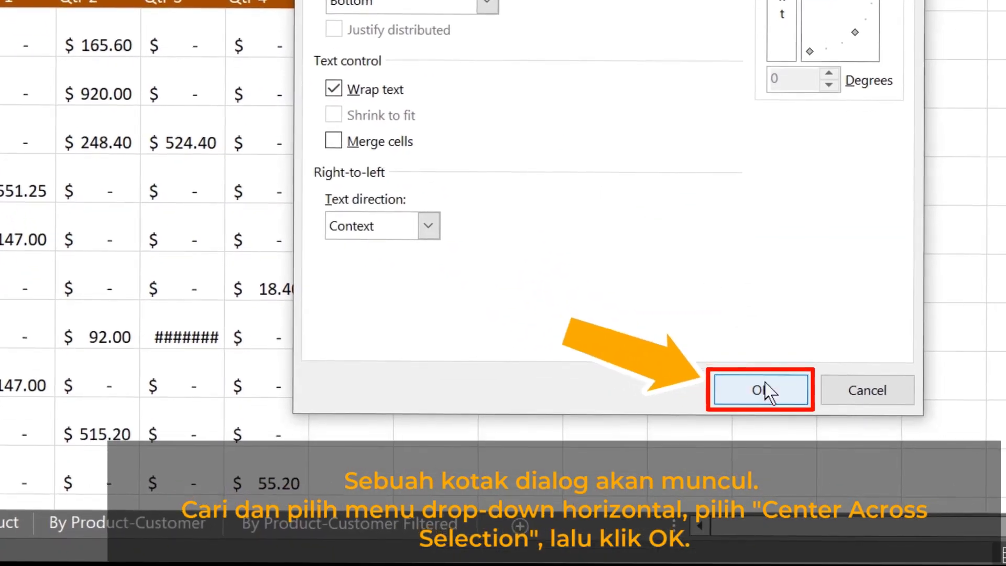
pyautogui.click(766, 393)
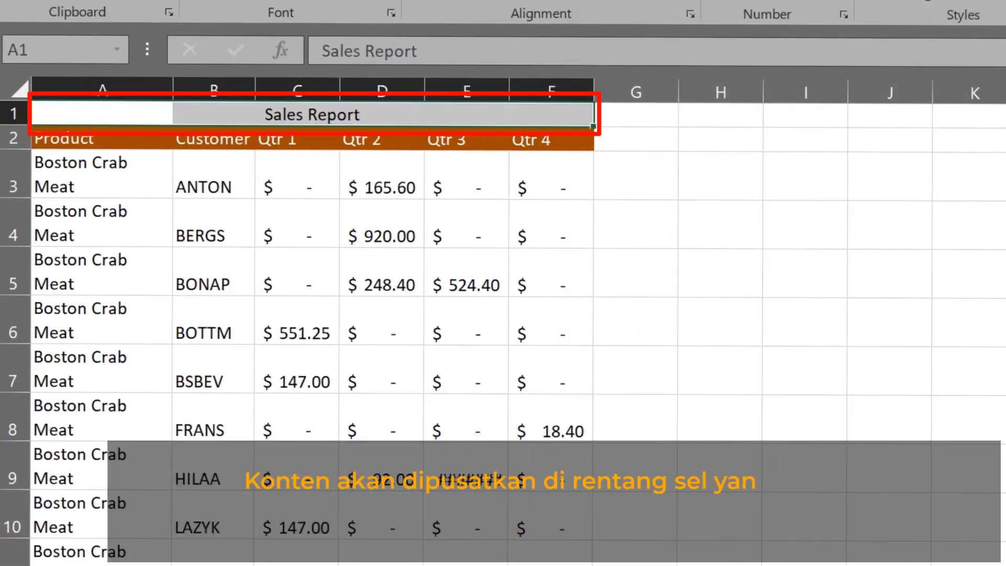
# Select the cells of the title row one by one from A1 to F1 to check whether each is a separate cell
pyautogui.click(150, 108)
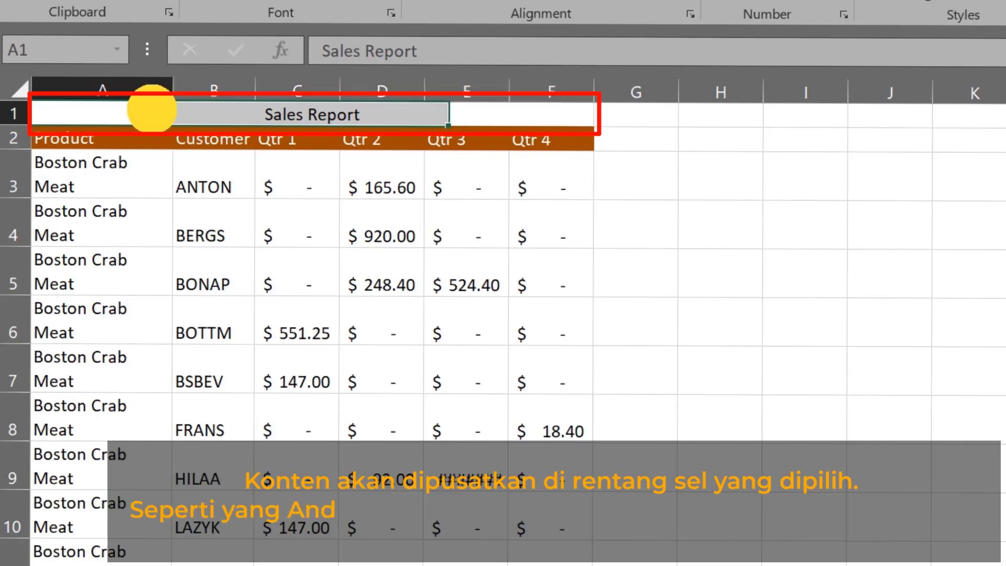
pyautogui.click(223, 111)
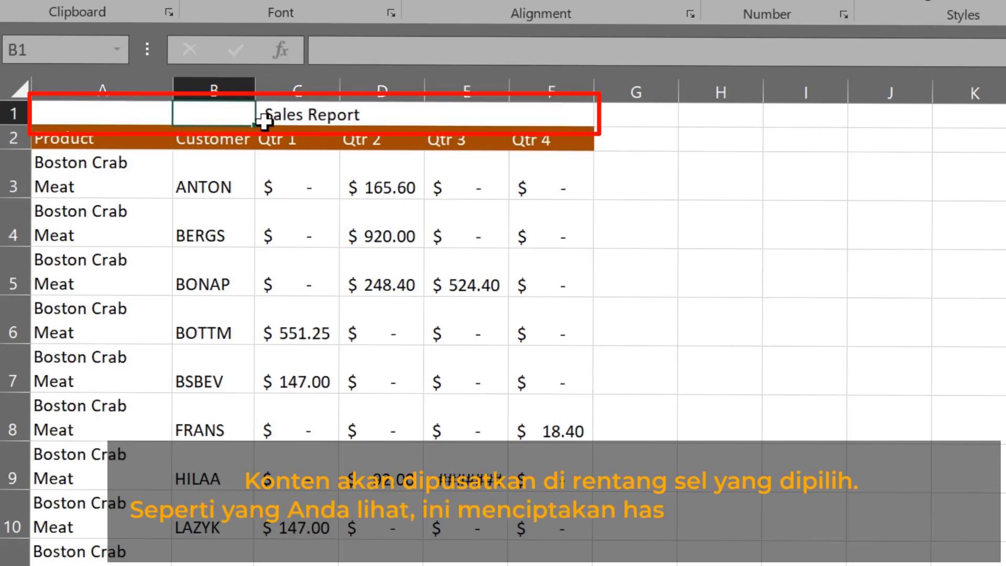
pyautogui.click(292, 103)
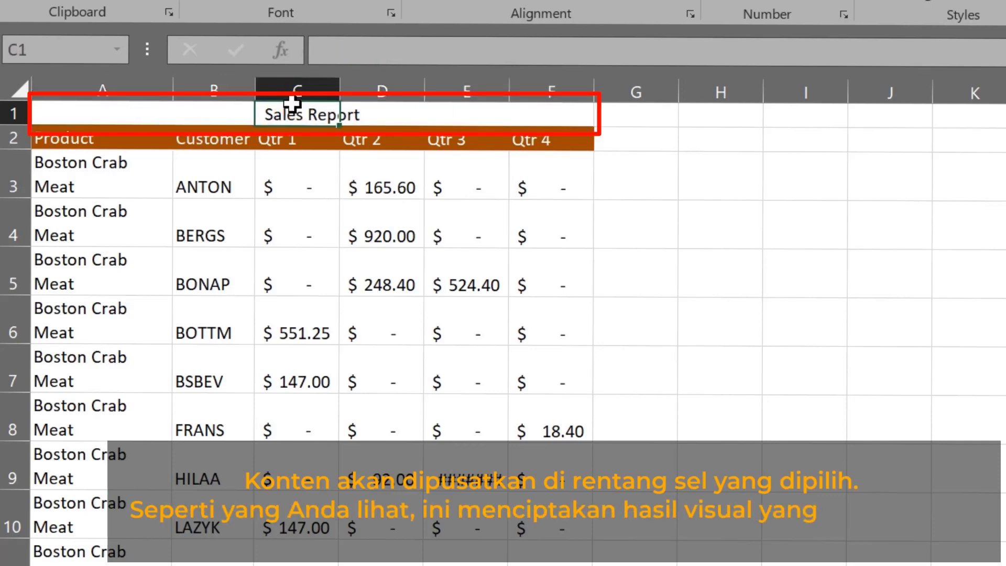
pyautogui.click(371, 116)
pyautogui.click(475, 112)
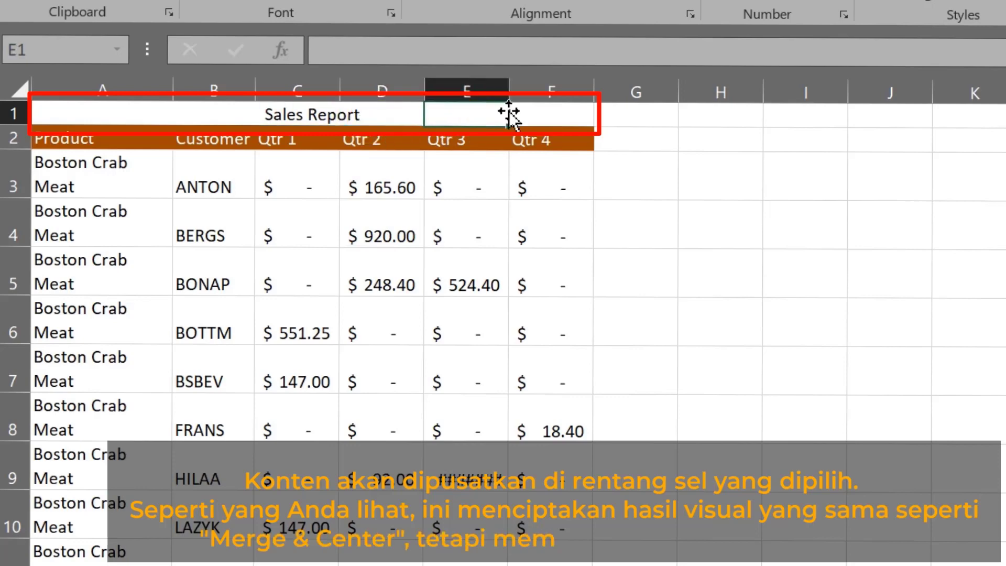
pyautogui.click(534, 111)
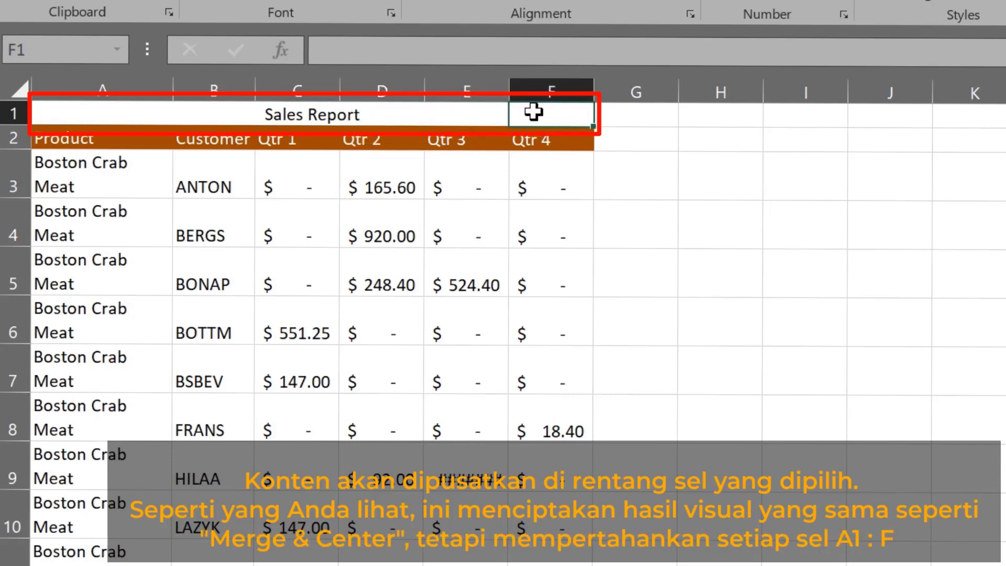